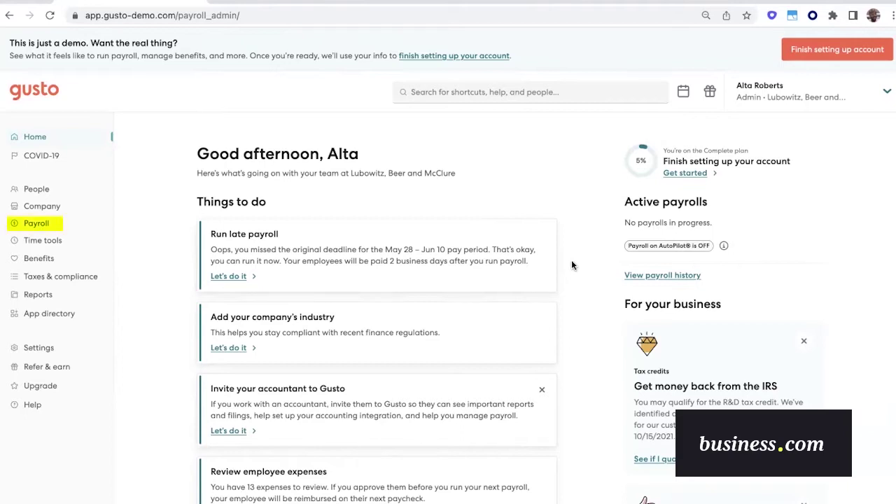
- From the Payroll page, pick the May 28 – Jun 10, 2022 regular pay period and run payroll
{"action": "left_click", "coordinate": [39, 223]}
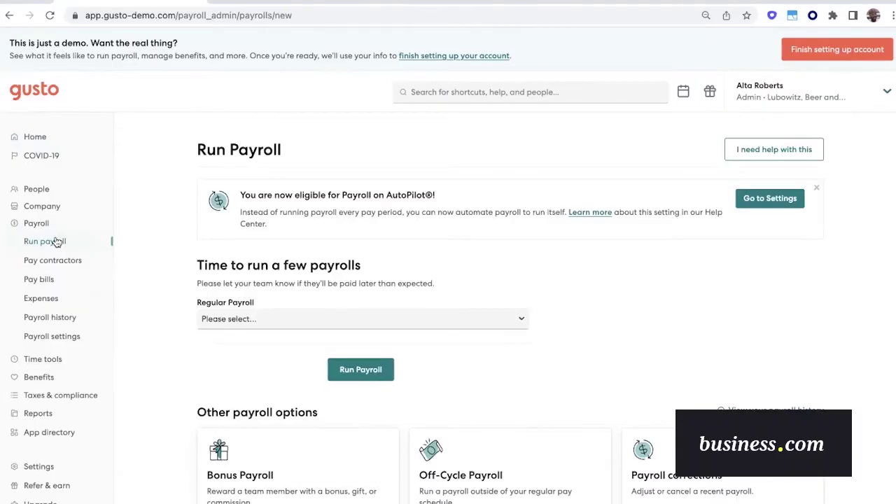
{"action": "left_click", "coordinate": [406, 319]}
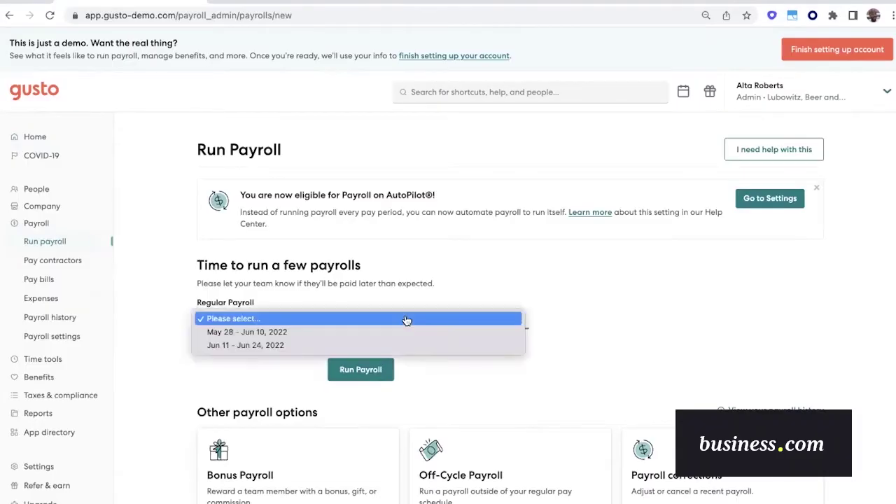
{"action": "left_click", "coordinate": [362, 331]}
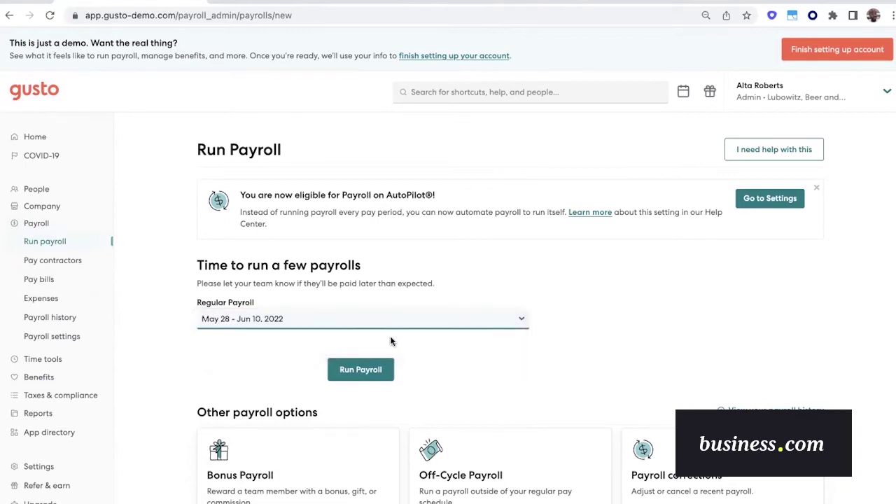
{"action": "left_click", "coordinate": [359, 368]}
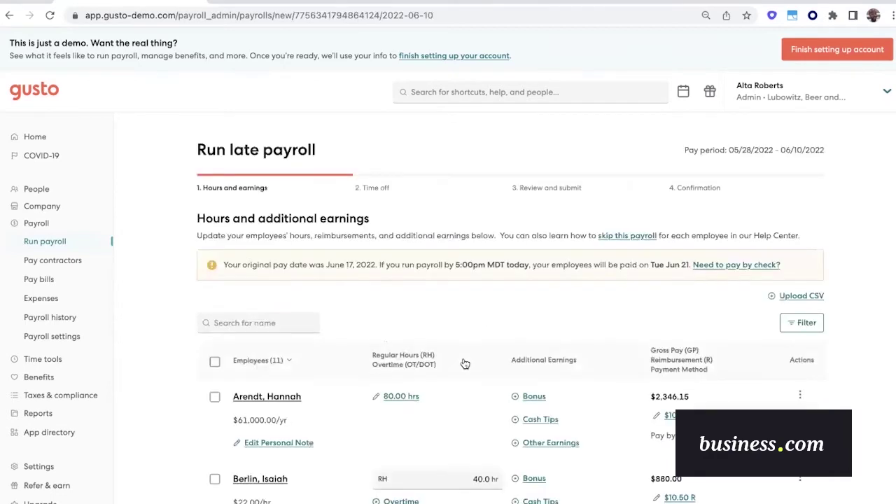
- Change the first employee's regular hours from 80 to 70, dropping gross pay to $2,052.88
{"action": "scroll", "coordinate": [465, 363], "scroll_direction": "down", "scroll_amount": 1}
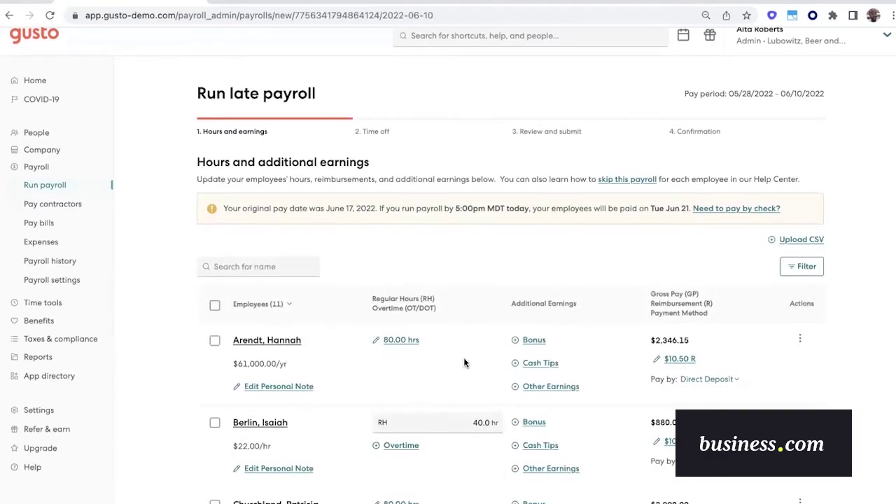
{"action": "scroll", "coordinate": [839, 367], "scroll_direction": "down", "scroll_amount": 1}
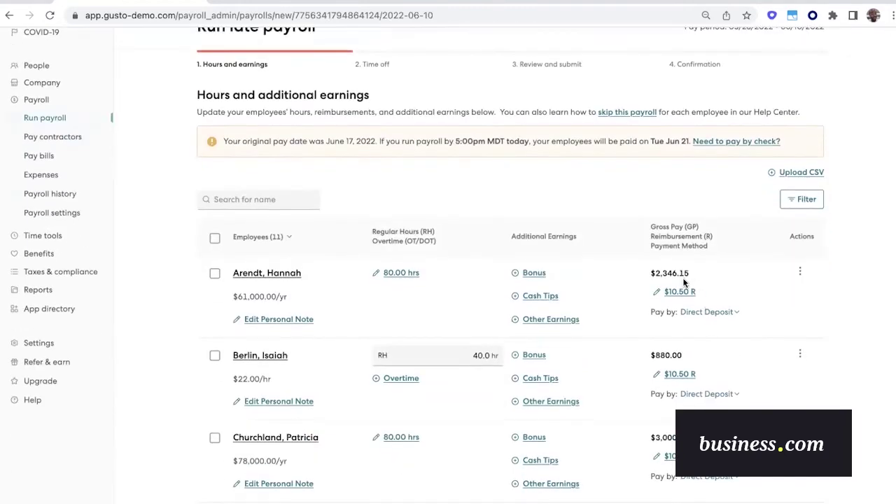
{"action": "mouse_move", "coordinate": [691, 298]}
{"action": "scroll", "coordinate": [792, 352], "scroll_direction": "down", "scroll_amount": 1}
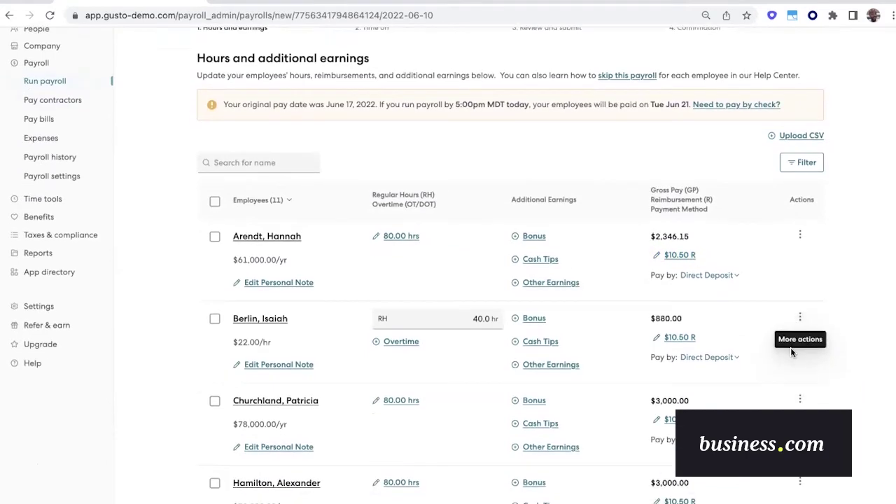
{"action": "left_click", "coordinate": [397, 238]}
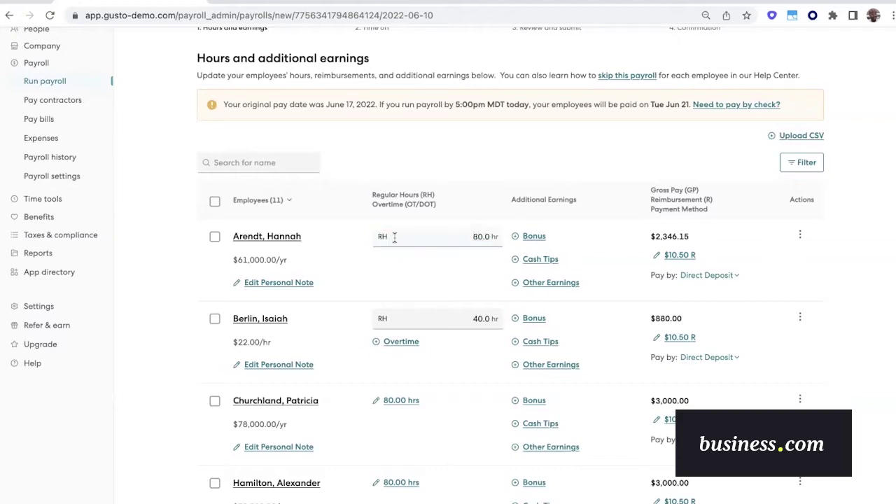
{"action": "left_click", "coordinate": [485, 239]}
{"action": "key", "text": "BackSpace"}
{"action": "key", "text": "BackSpace"}
{"action": "type", "text": "70"}
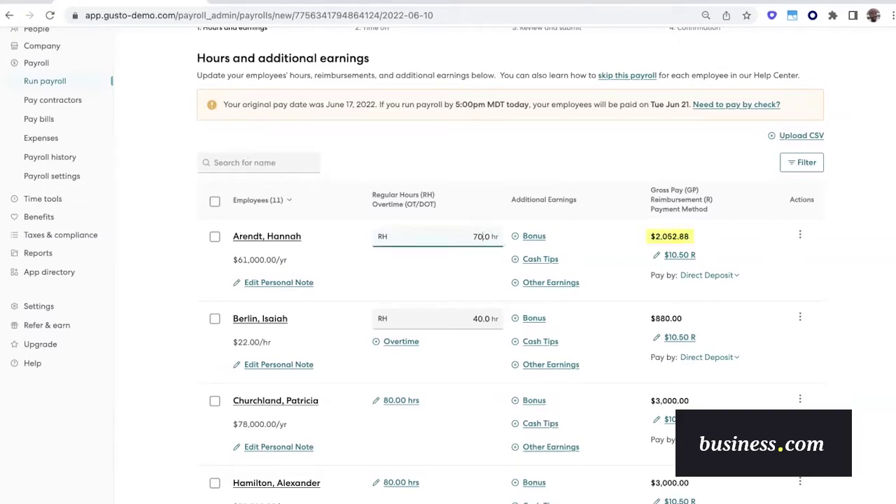
{"action": "left_click", "coordinate": [460, 253]}
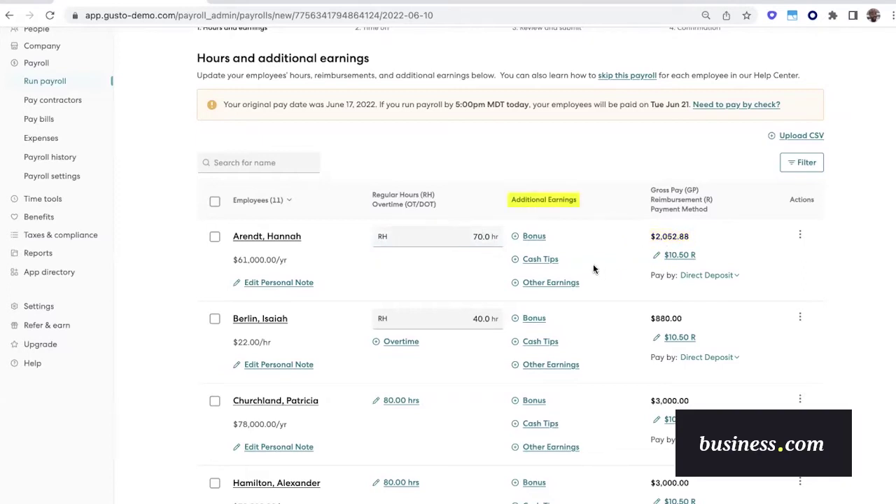
- Enter a 500.00 Commission in the first employee's other earnings and save it
{"action": "left_click", "coordinate": [541, 283]}
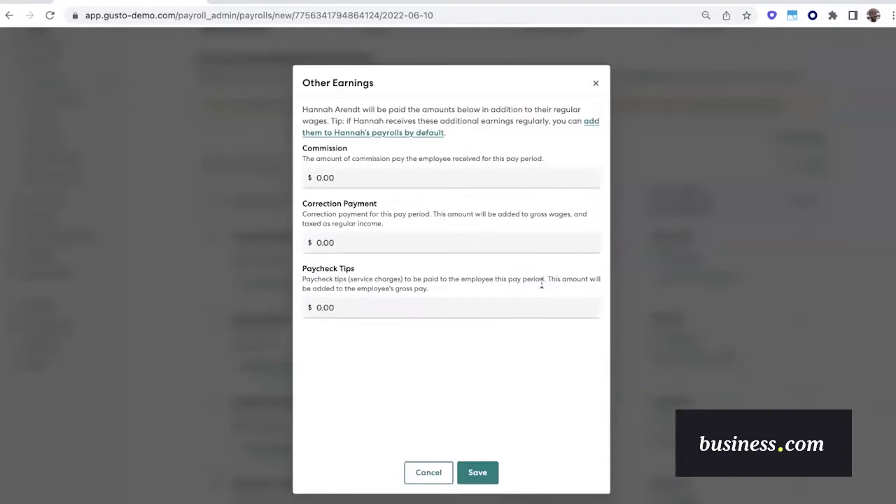
{"action": "left_click", "coordinate": [365, 177]}
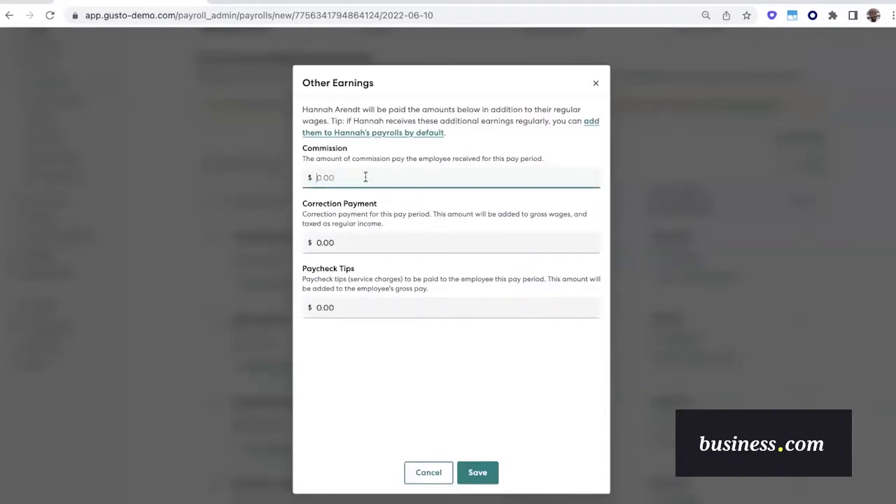
{"action": "type", "text": "500.00"}
{"action": "left_click", "coordinate": [476, 474]}
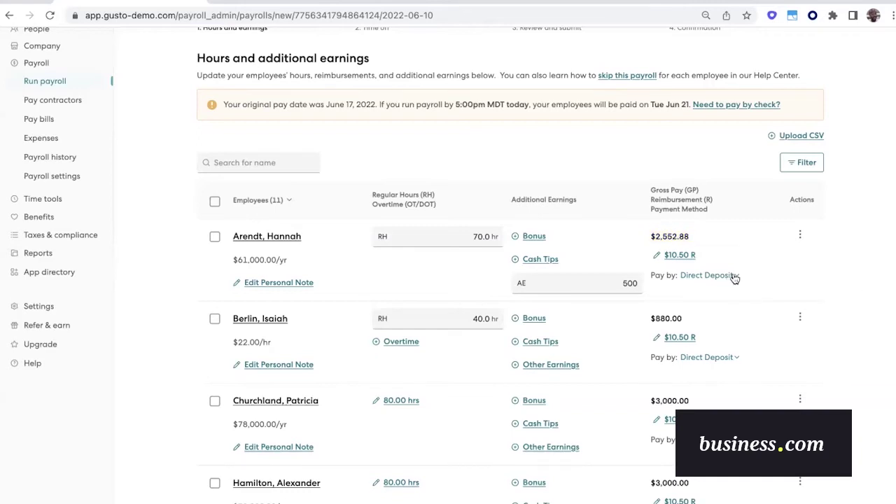
- Mark the first employee as skipped for this late payroll
{"action": "left_click", "coordinate": [734, 277]}
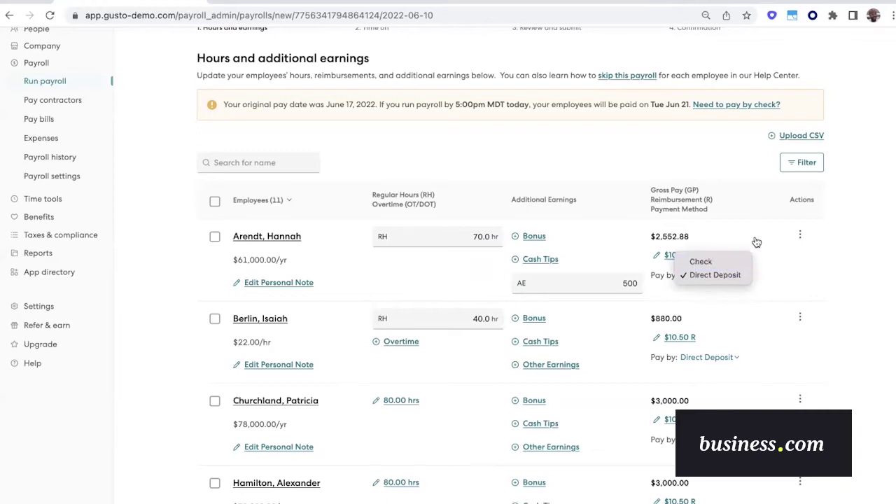
{"action": "left_click", "coordinate": [800, 238]}
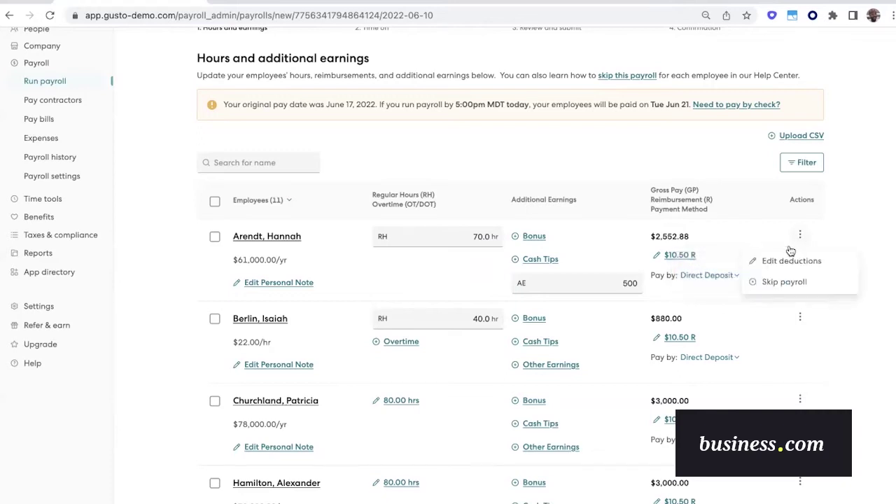
{"action": "left_click", "coordinate": [756, 282]}
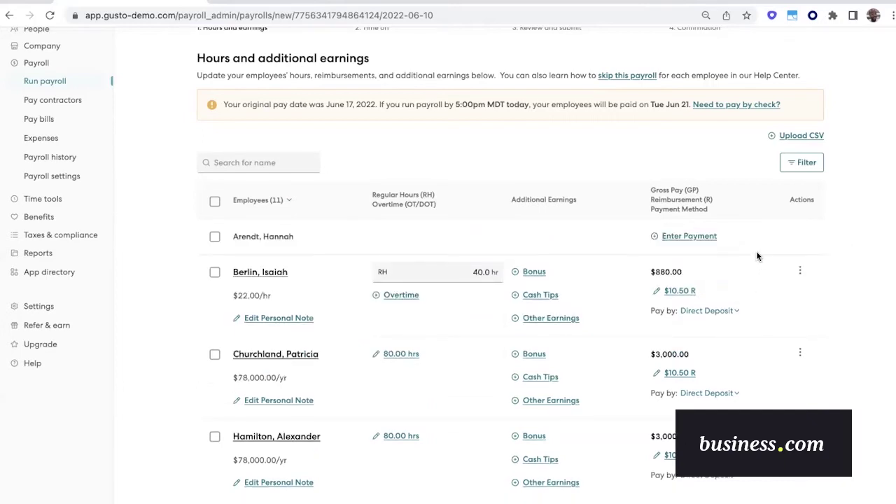
{"action": "left_click", "coordinate": [215, 238]}
{"action": "left_click", "coordinate": [215, 239]}
- Reduce the fifth employee's regular hours from 40 to 35
{"action": "scroll", "coordinate": [435, 290], "scroll_direction": "down", "scroll_amount": 2}
{"action": "scroll", "coordinate": [435, 289], "scroll_direction": "down", "scroll_amount": 5}
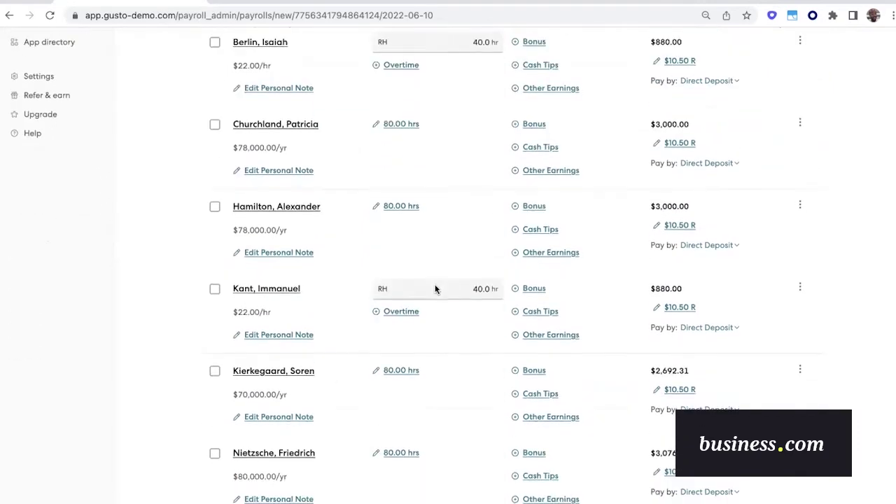
{"action": "left_click", "coordinate": [481, 286]}
{"action": "key", "text": "BackSpace"}
{"action": "key", "text": "BackSpace"}
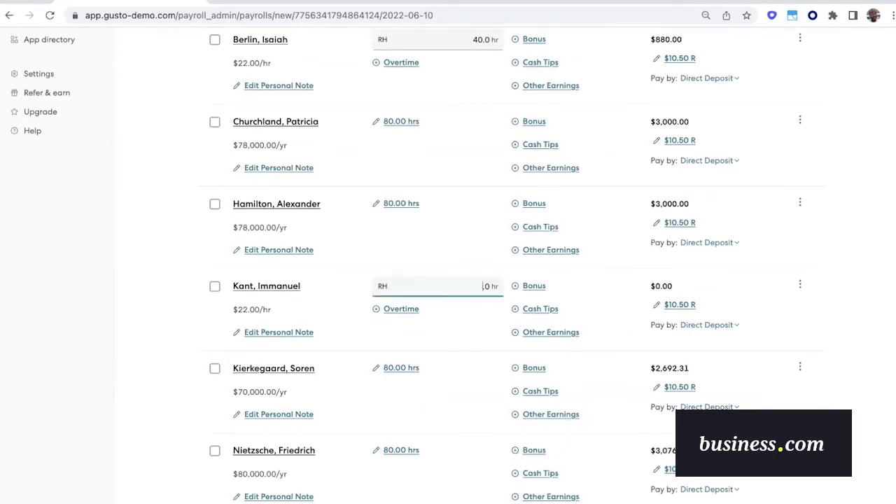
{"action": "type", "text": "35"}
- Add the personal note 'Good job' to that employee's paycheck and save the hours and earnings
{"action": "left_click", "coordinate": [290, 334]}
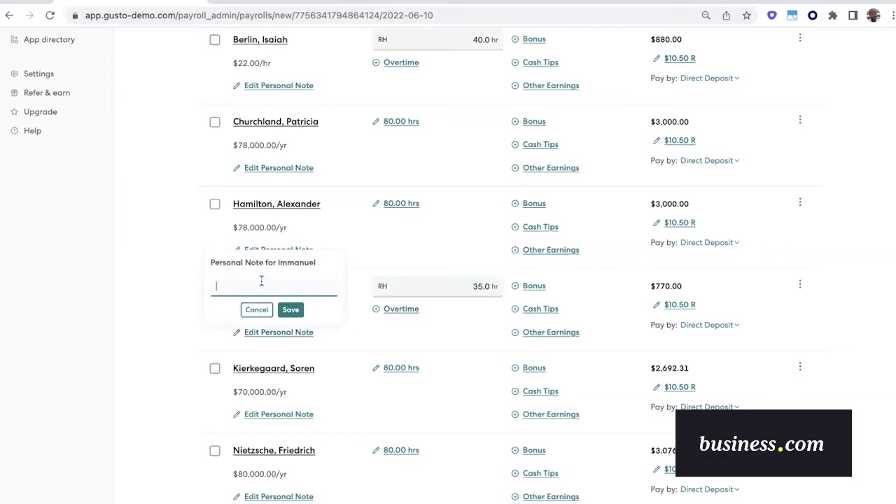
{"action": "type", "text": "Good job!"}
{"action": "left_click", "coordinate": [290, 309]}
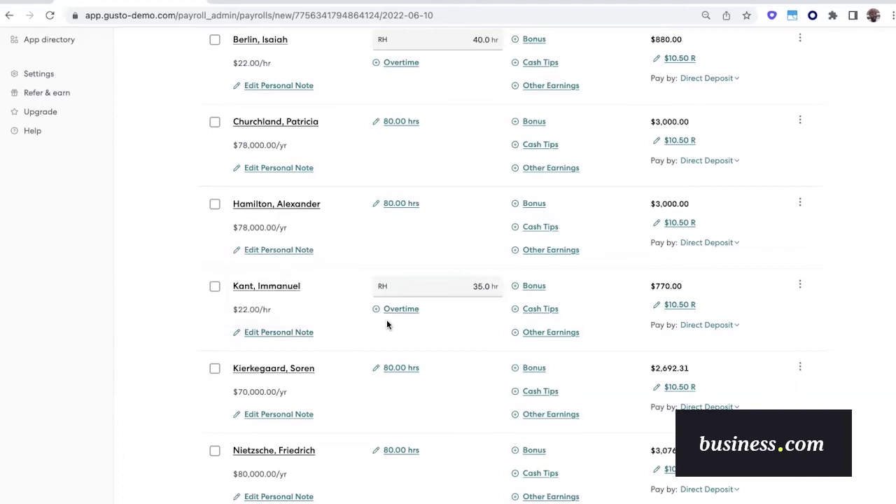
{"action": "scroll", "coordinate": [430, 352], "scroll_direction": "down", "scroll_amount": 6}
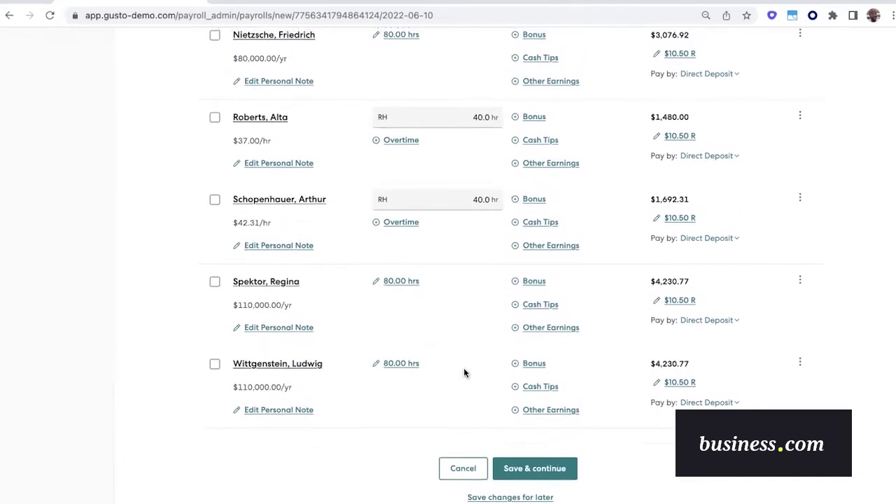
{"action": "left_click", "coordinate": [535, 471]}
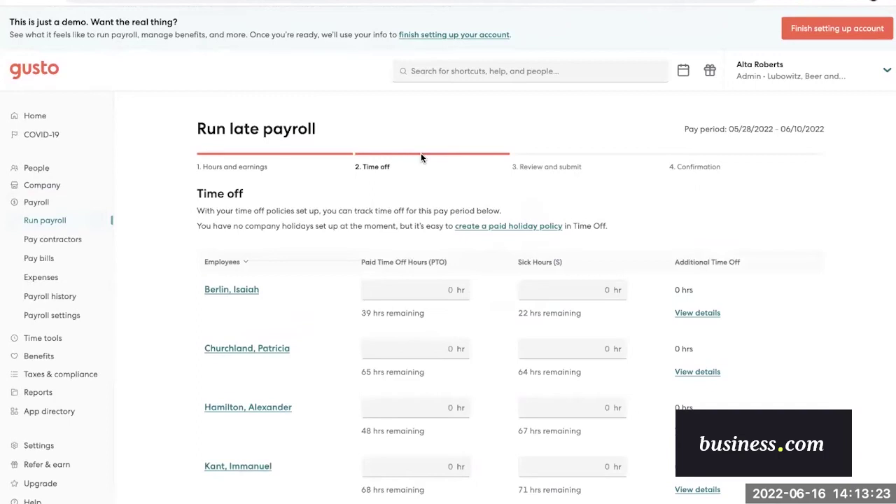
- Review the Time off list, including 32 PTO hours for the last employee, and save it
{"action": "scroll", "coordinate": [838, 246], "scroll_direction": "down", "scroll_amount": 3}
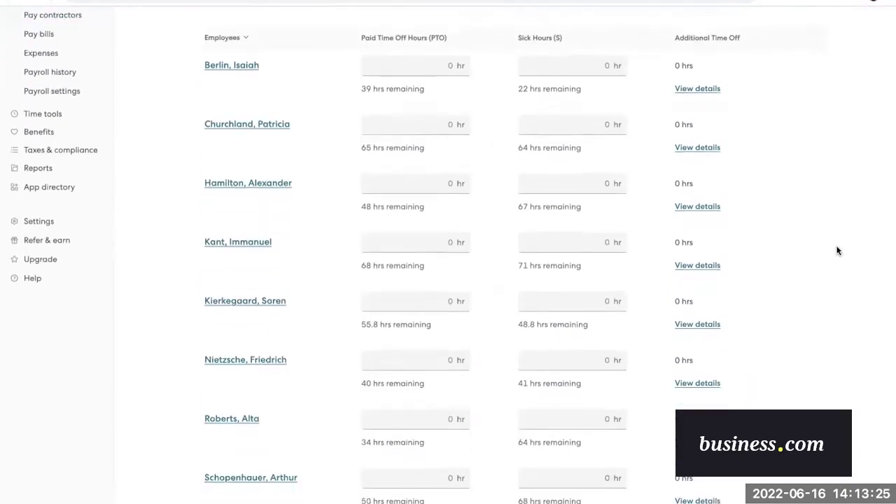
{"action": "scroll", "coordinate": [837, 250], "scroll_direction": "down", "scroll_amount": 3}
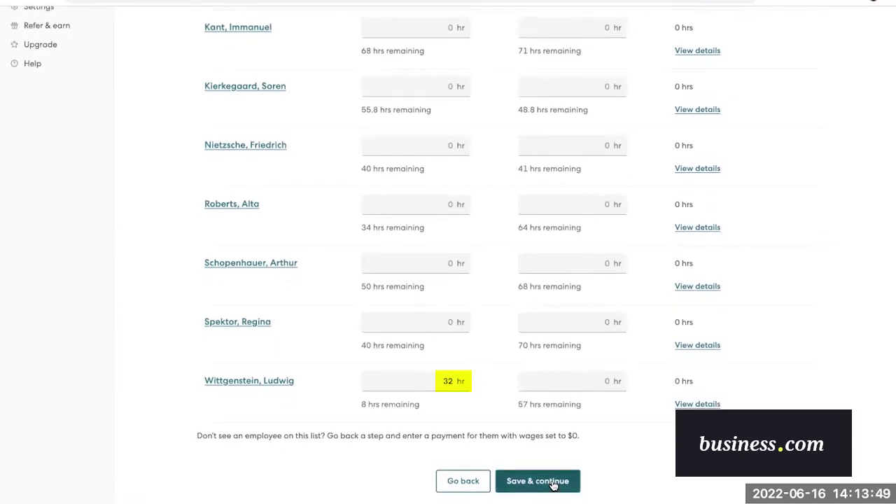
{"action": "left_click", "coordinate": [554, 484]}
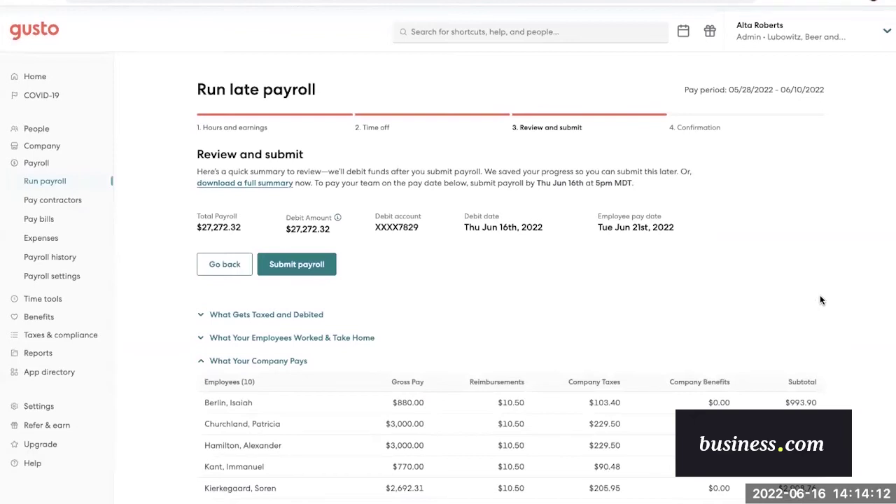
- Expand the 'What Gets Taxed and Debited' breakdown and check the tax totals, including $6,539.60 employee taxes
{"action": "scroll", "coordinate": [821, 300], "scroll_direction": "down", "scroll_amount": 1}
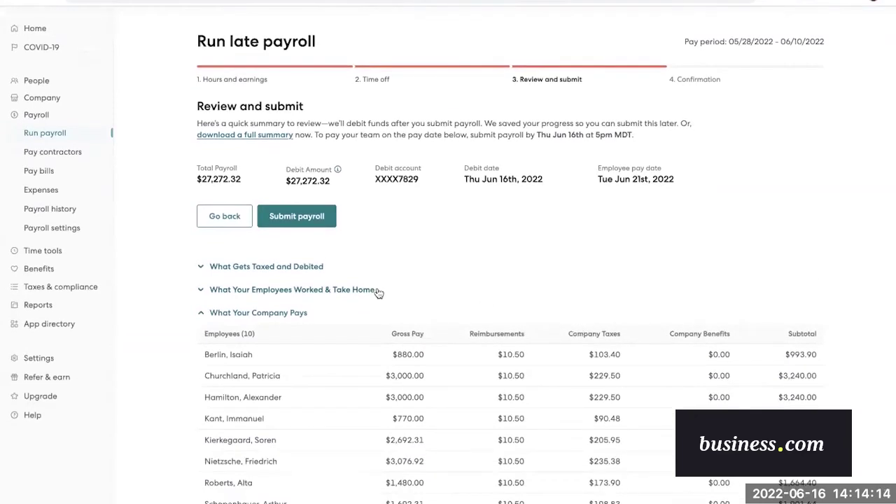
{"action": "left_click", "coordinate": [286, 266]}
{"action": "scroll", "coordinate": [311, 289], "scroll_direction": "down", "scroll_amount": 2}
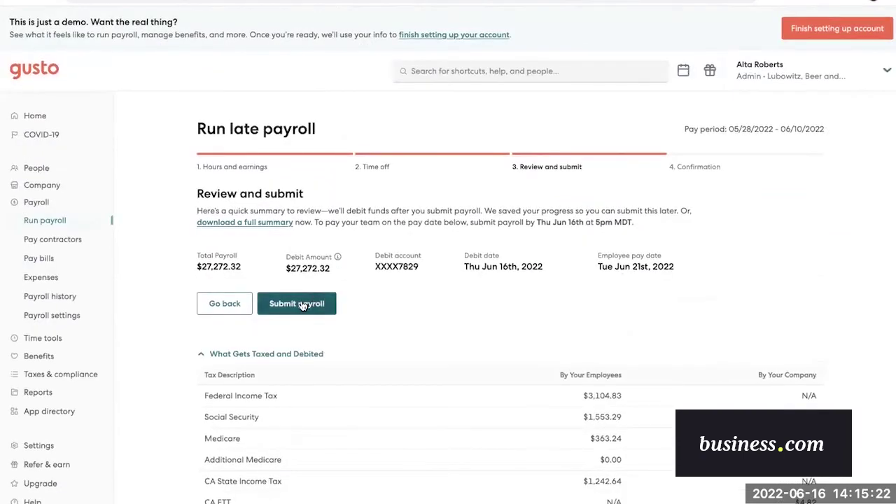
- Submit the $27,272.32 late payroll for the June 21, 2022 pay date
{"action": "left_click", "coordinate": [301, 306]}
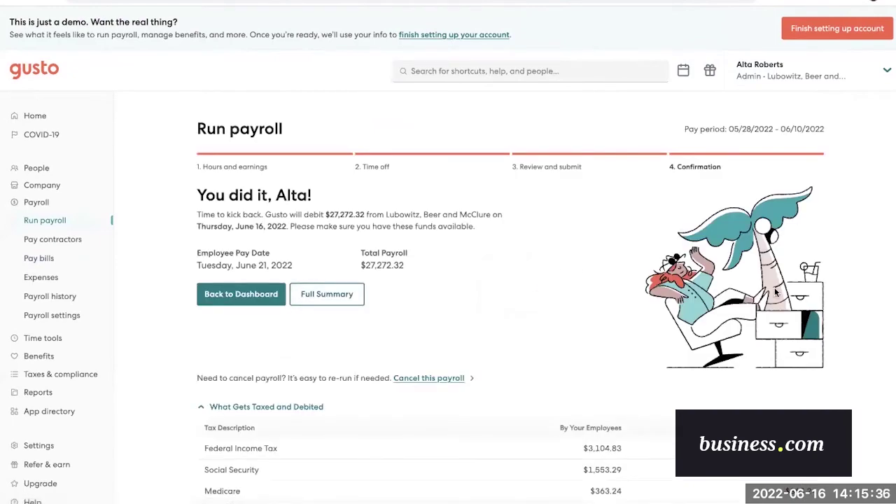
{"action": "scroll", "coordinate": [837, 303], "scroll_direction": "down", "scroll_amount": 1}
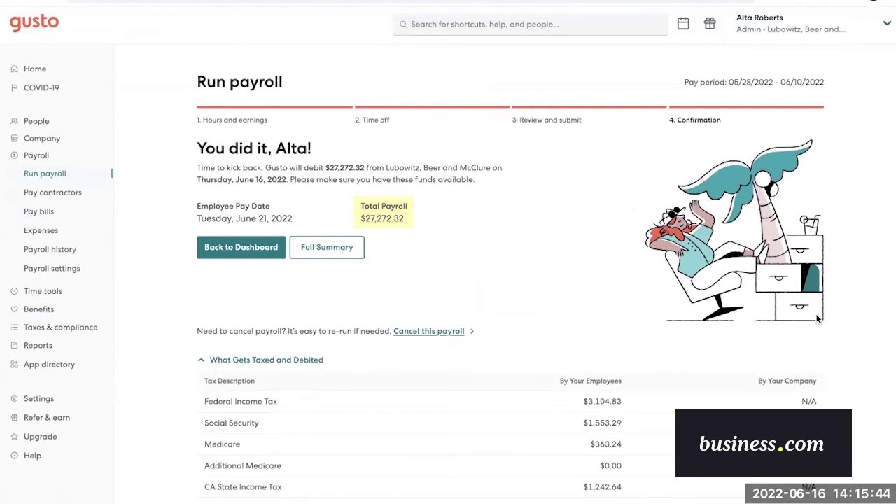
{"action": "scroll", "coordinate": [816, 315], "scroll_direction": "down", "scroll_amount": 5}
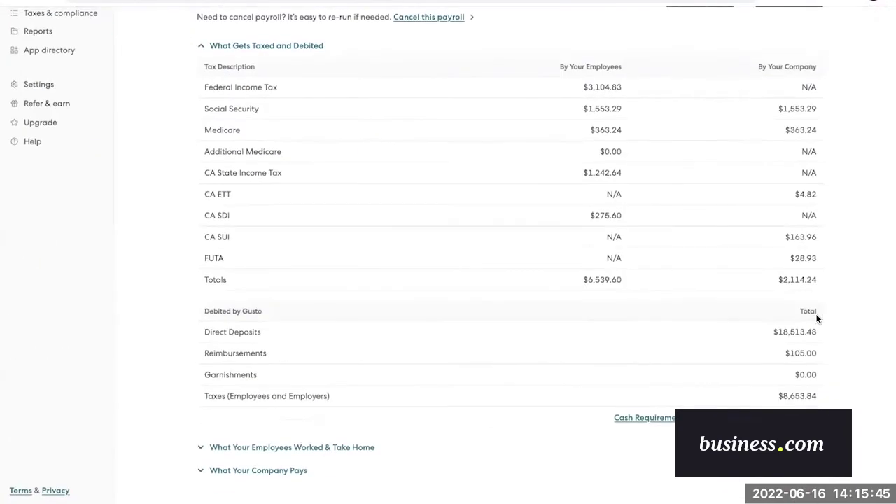
- Expand the employee take-home and company cost summaries on the confirmation page, then return to the top
{"action": "left_click", "coordinate": [272, 449]}
{"action": "scroll", "coordinate": [269, 446], "scroll_direction": "down", "scroll_amount": 10}
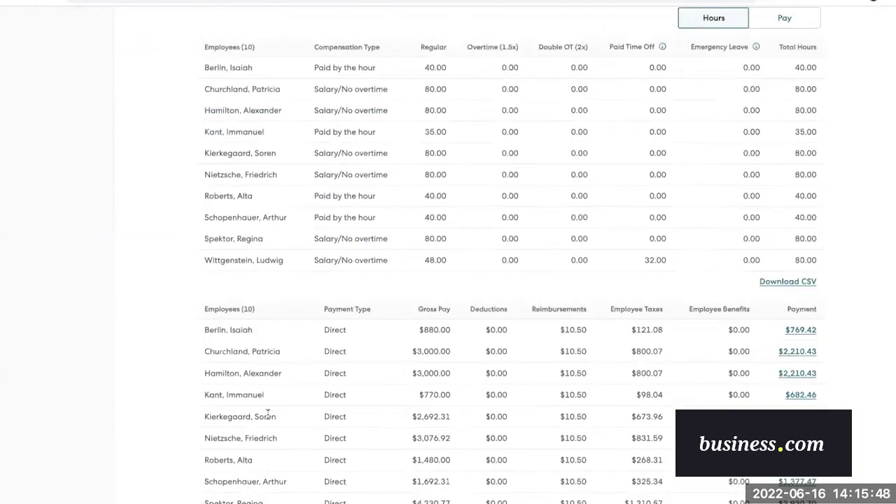
{"action": "left_click", "coordinate": [234, 471]}
{"action": "scroll", "coordinate": [238, 466], "scroll_direction": "down", "scroll_amount": 5}
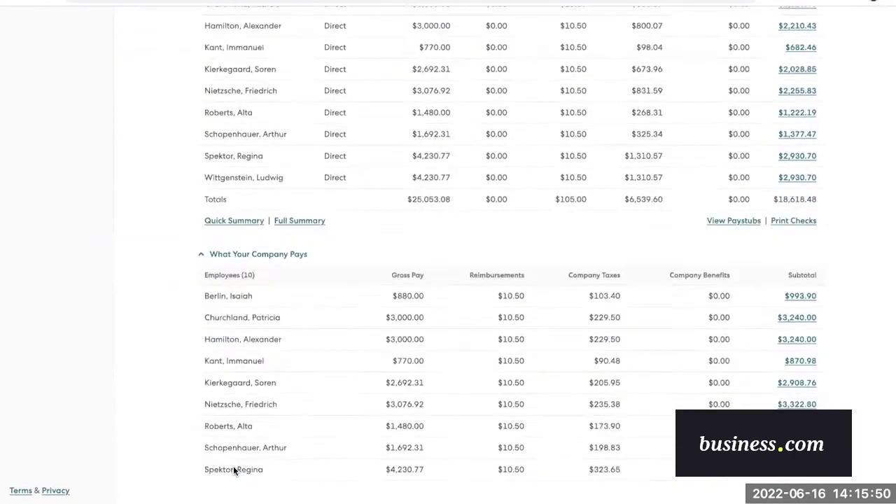
{"action": "scroll", "coordinate": [472, 299], "scroll_direction": "up", "scroll_amount": 16}
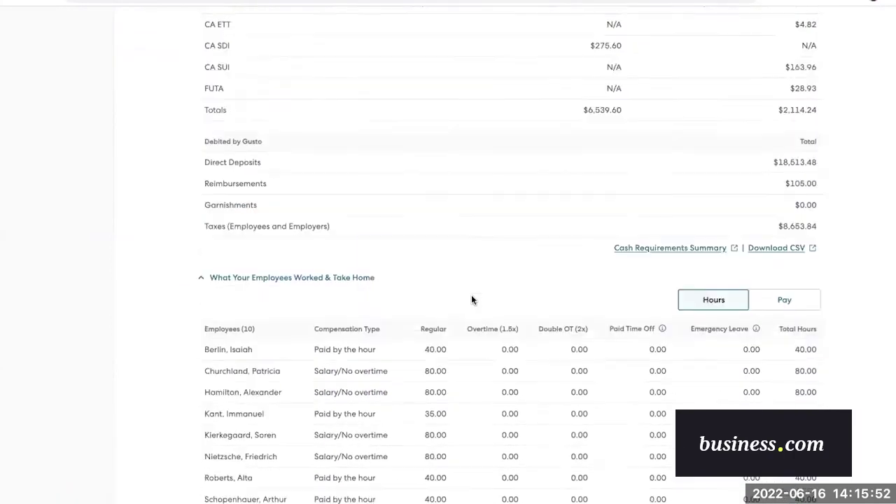
{"action": "scroll", "coordinate": [561, 243], "scroll_direction": "up", "scroll_amount": 5}
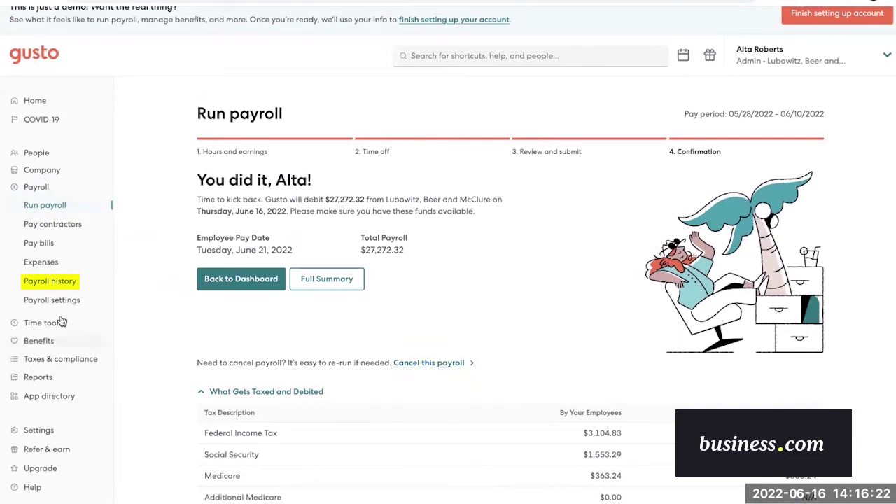
- Open Payroll history to find the 06/21/2022 $27,272.32 regular payroll listed as cancellable
{"action": "left_click", "coordinate": [54, 282]}
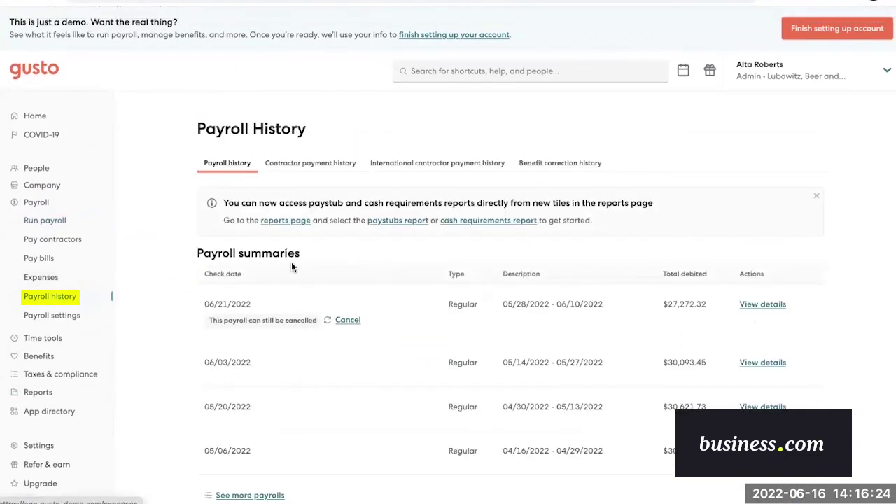